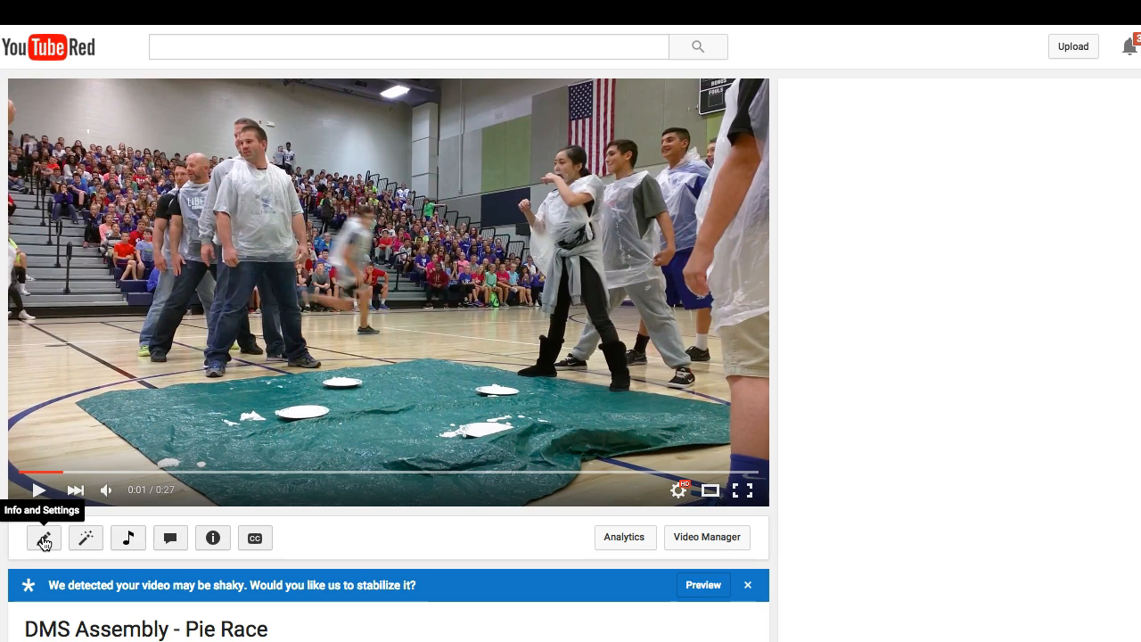
Open the info and settings of the DMS Assembly - Pie Race video and look over its suggested thumbnails
{"action": "left_click", "coordinate": [42, 541]}
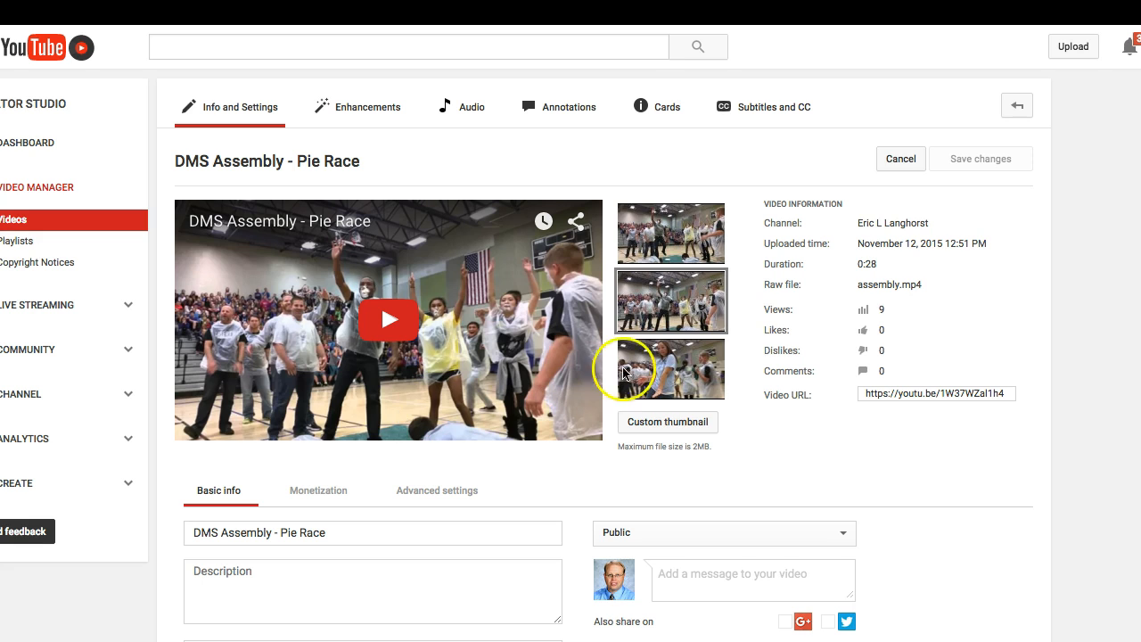
{"action": "mouse_move", "coordinate": [664, 230]}
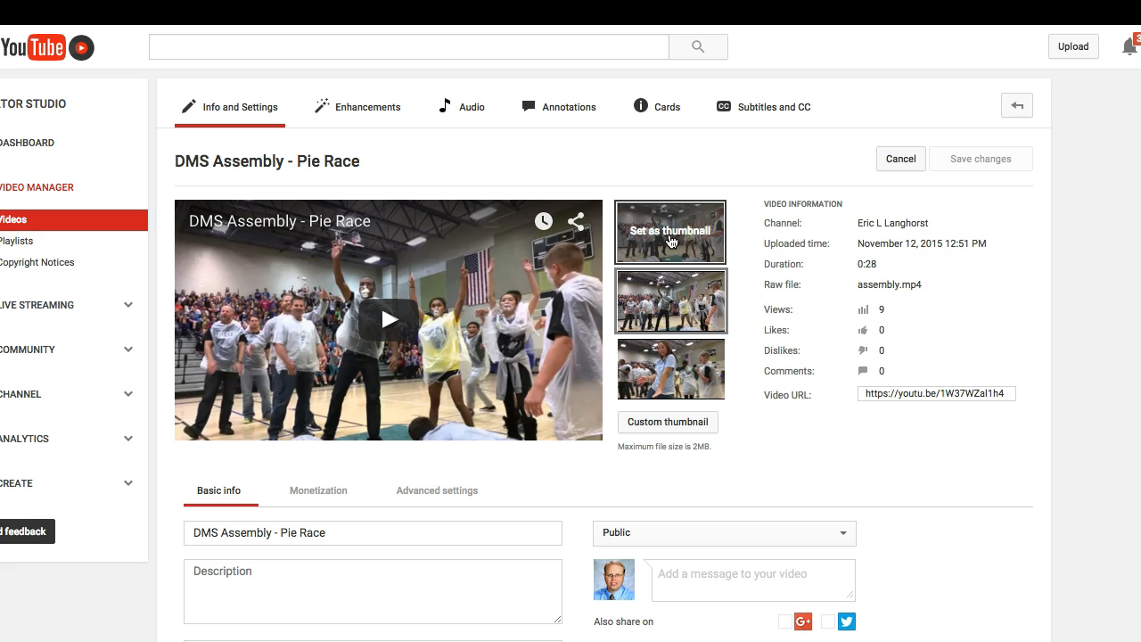
{"action": "mouse_move", "coordinate": [669, 369]}
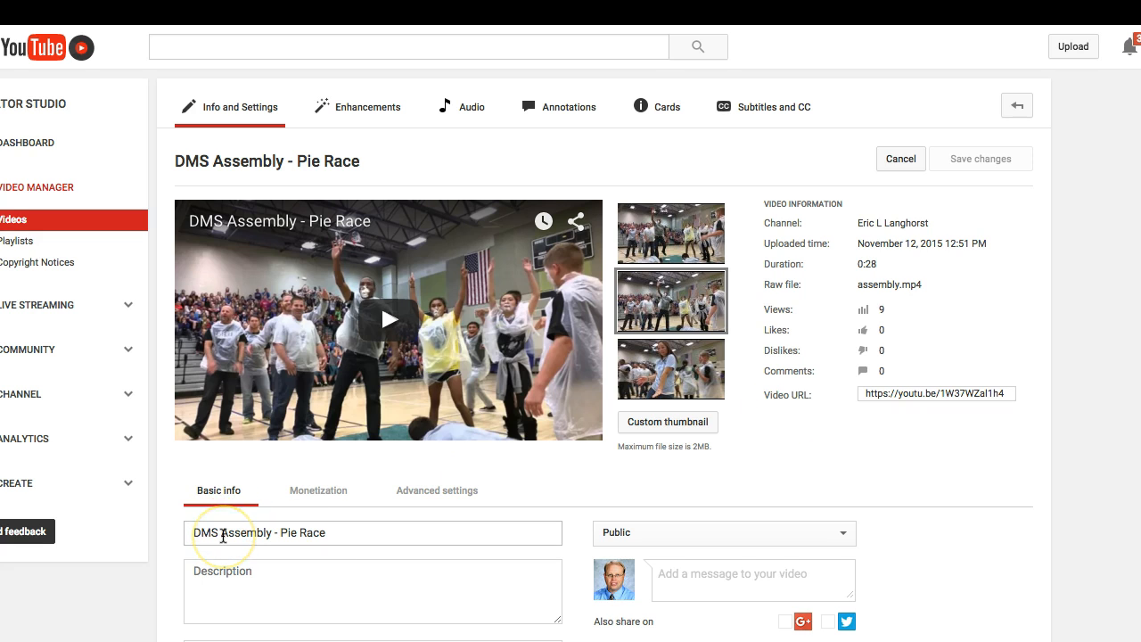
Retype the last word of the video title so it reads DMS Assembly - Pie Race
{"action": "left_click", "coordinate": [355, 530]}
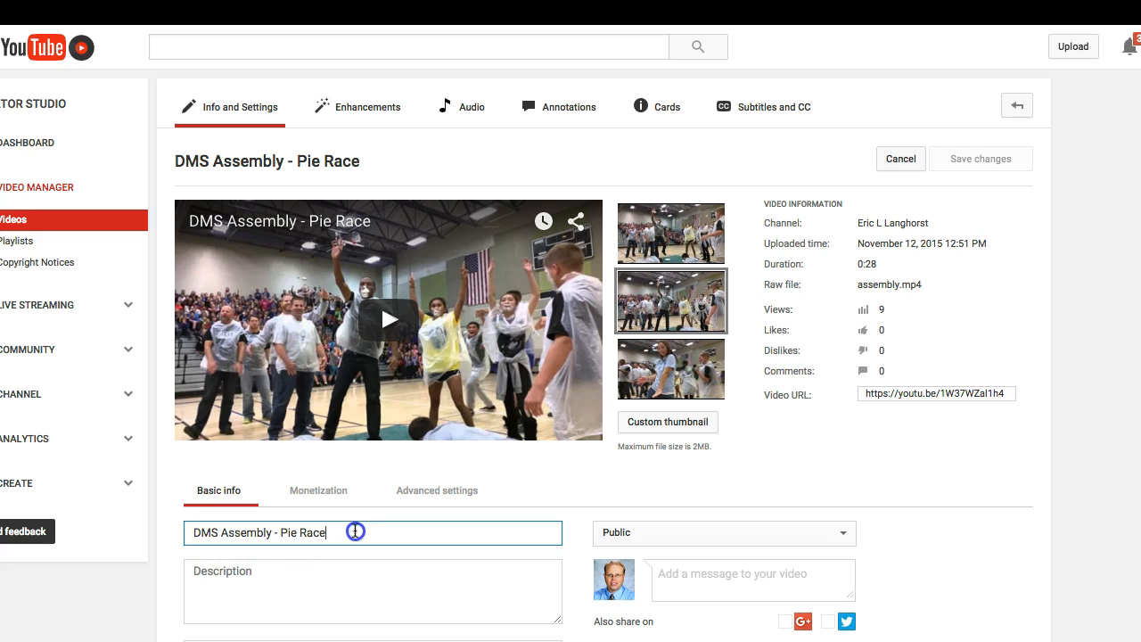
{"action": "key", "text": "BackSpace"}
{"action": "key", "text": "BackSpace"}
{"action": "key", "text": "BackSpace"}
{"action": "key", "text": "BackSpace"}
{"action": "type", "text": "RAc"}
{"action": "key", "text": "BackSpace"}
{"action": "key", "text": "BackSpace"}
{"action": "type", "text": "ace"}
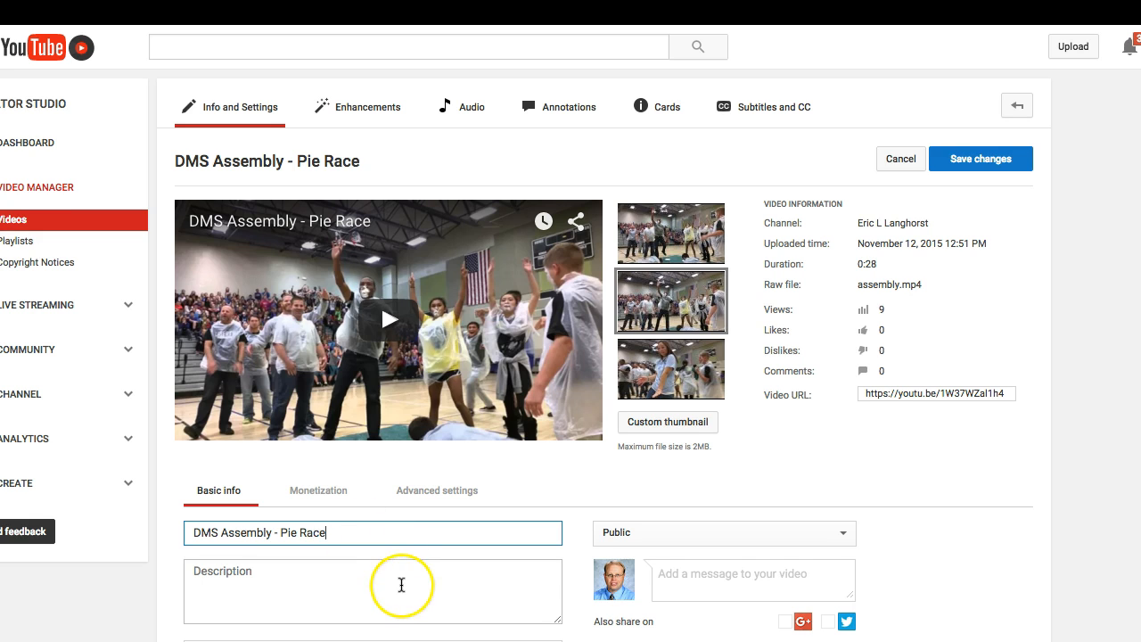
Add the tag #DMSLeads to the video
{"action": "scroll", "coordinate": [401, 585], "scroll_direction": "down", "scroll_amount": 1}
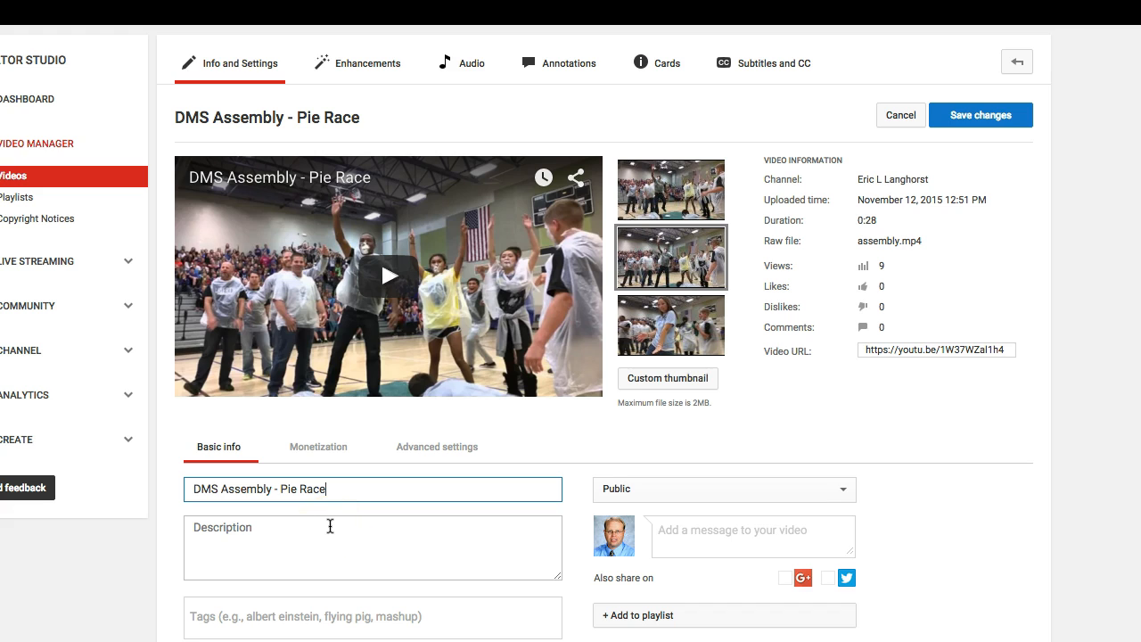
{"action": "scroll", "coordinate": [324, 554], "scroll_direction": "down", "scroll_amount": 2}
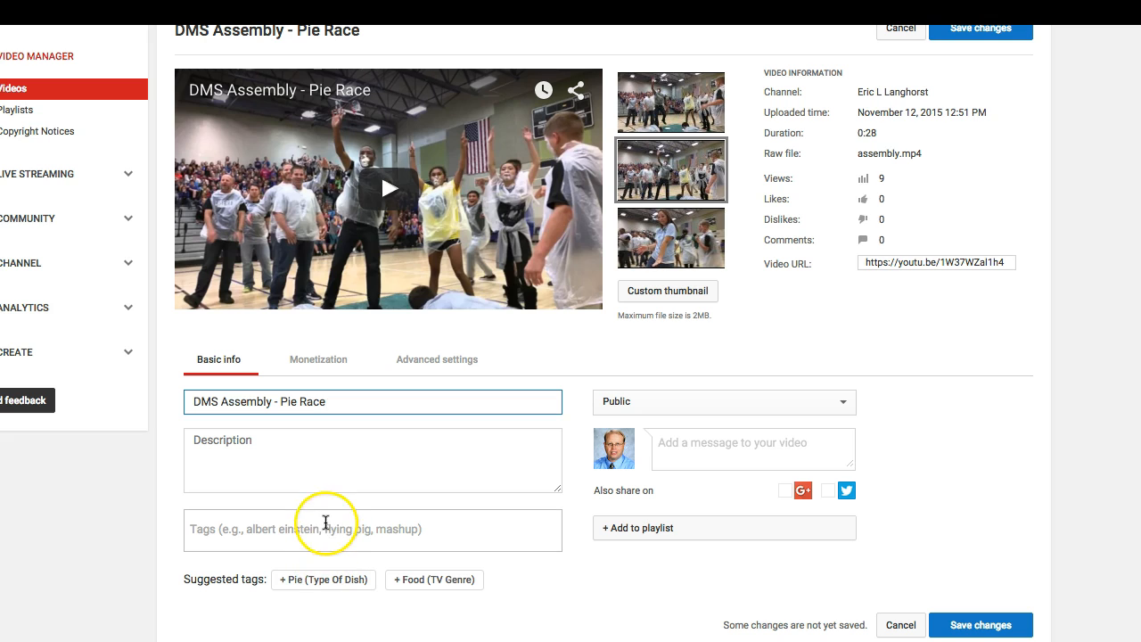
{"action": "left_click", "coordinate": [325, 523]}
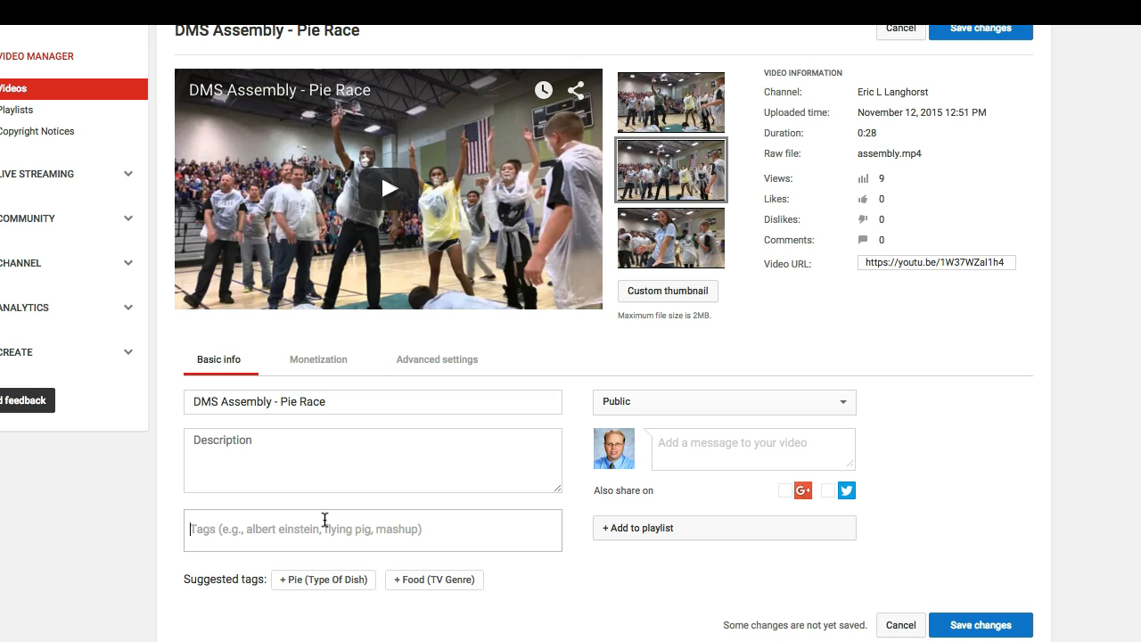
{"action": "type", "text": "#"}
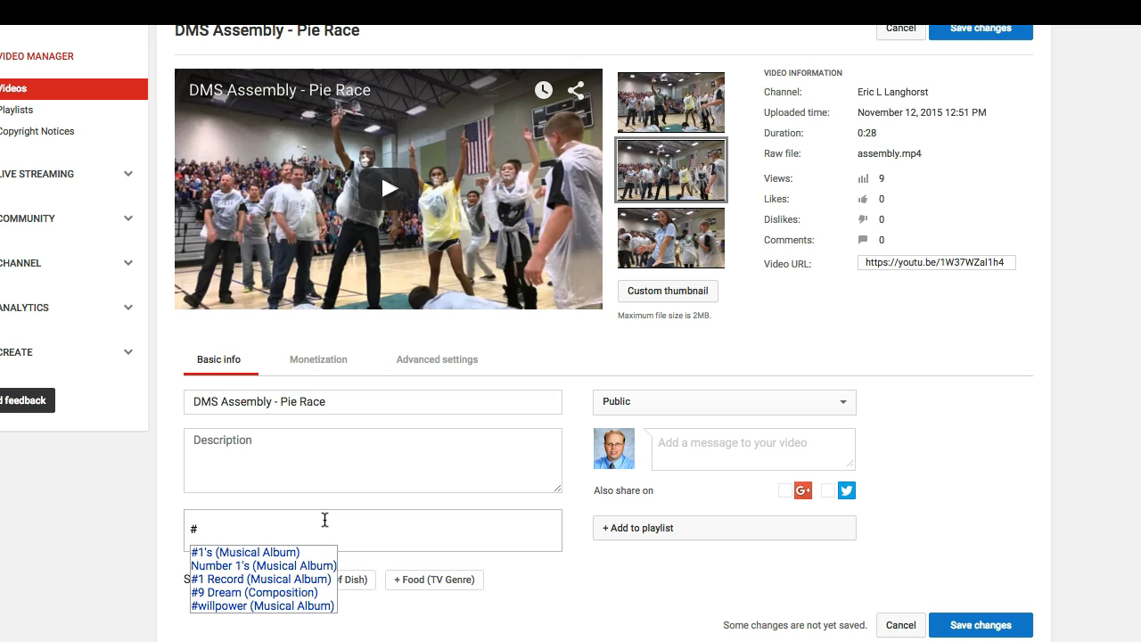
{"action": "type", "text": "DMS"}
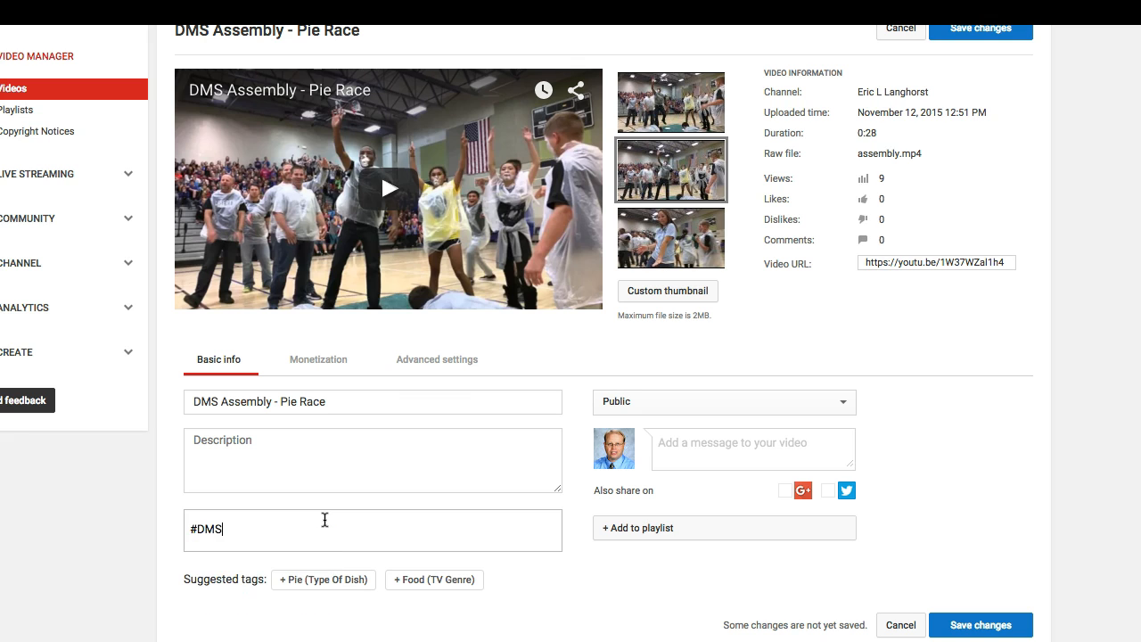
{"action": "type", "text": "Leads"}
Check the video's privacy options, keeping it Public, and leave sharing on Twitter off
{"action": "left_click", "coordinate": [770, 401]}
{"action": "left_click", "coordinate": [770, 401]}
{"action": "left_click", "coordinate": [771, 403]}
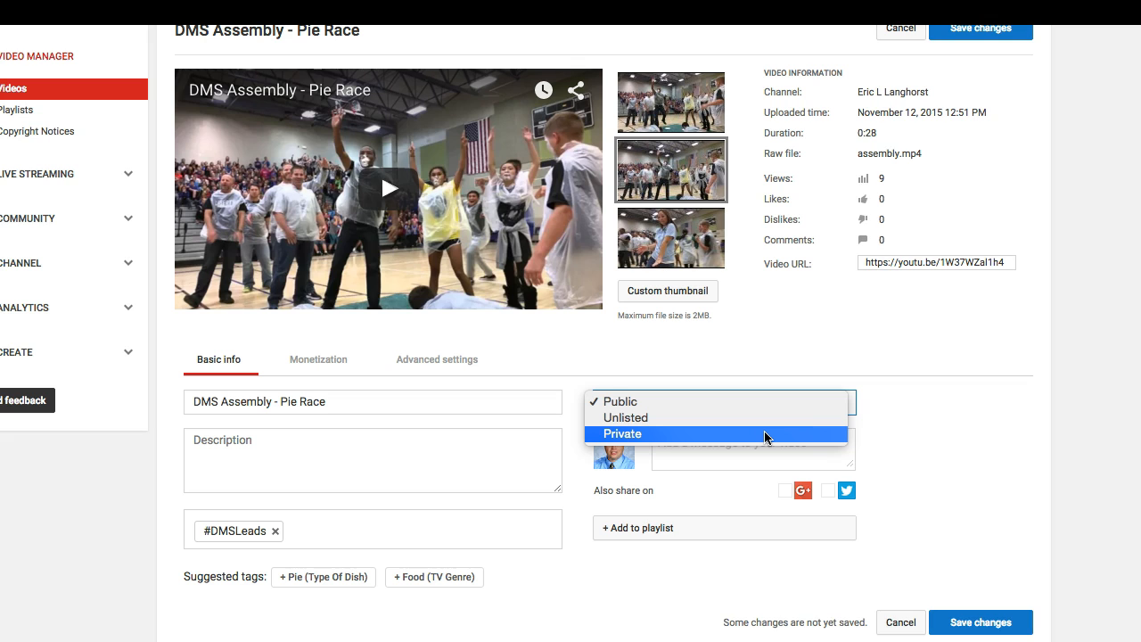
{"action": "left_click", "coordinate": [771, 404]}
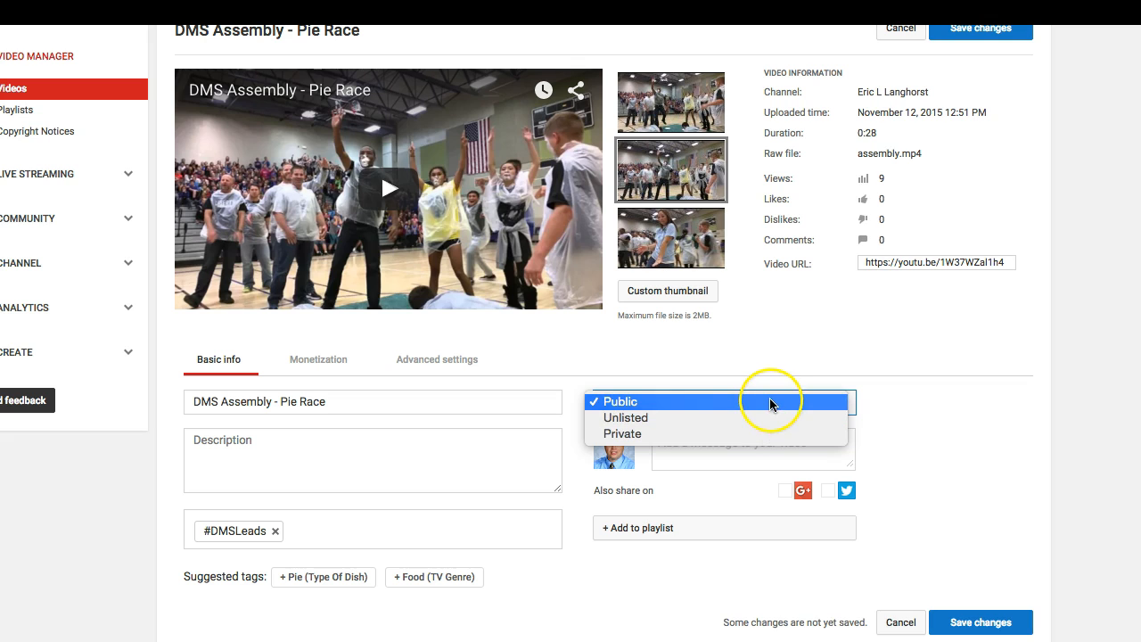
{"action": "left_click", "coordinate": [770, 403]}
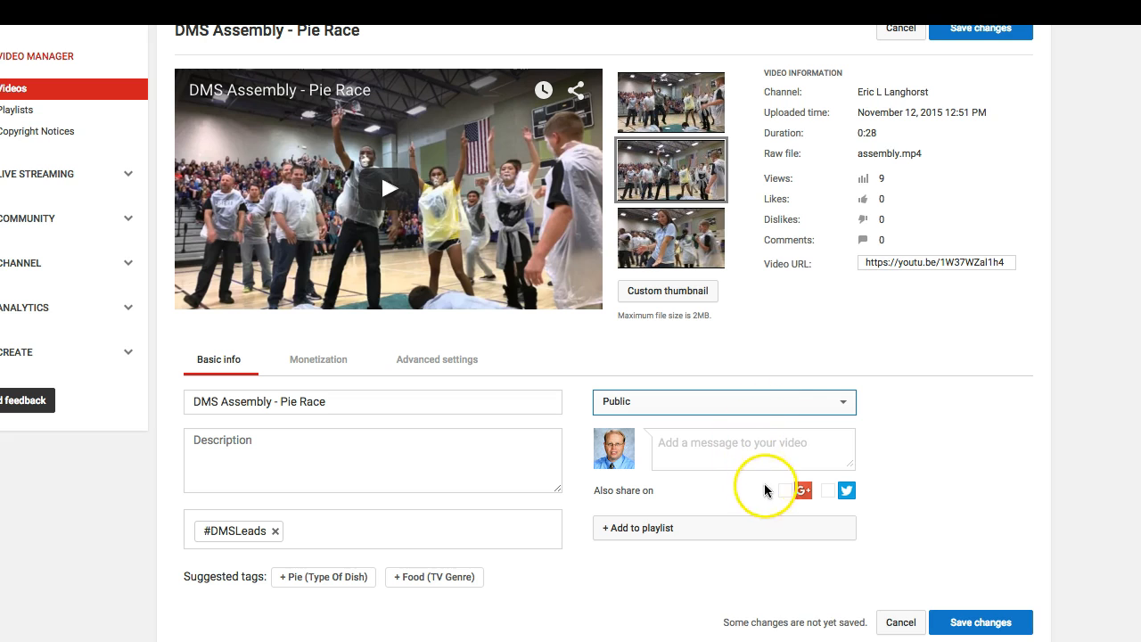
{"action": "left_click", "coordinate": [829, 491]}
{"action": "left_click", "coordinate": [846, 490]}
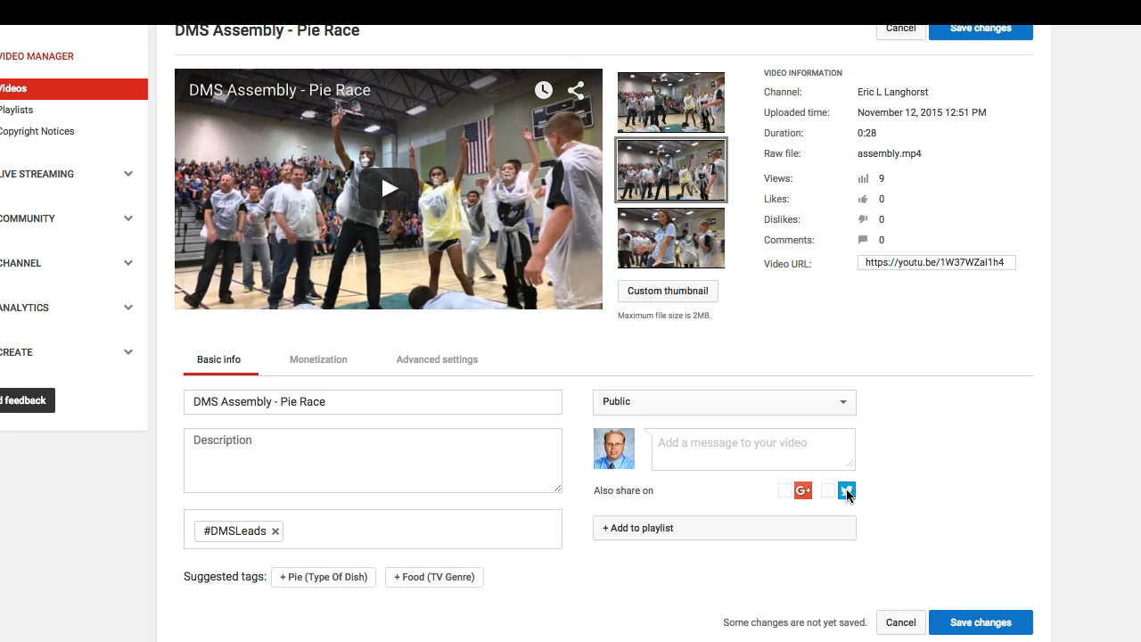
Browse the playlists offered for the video without choosing one, and save the changes to the basic info
{"action": "left_click", "coordinate": [696, 530]}
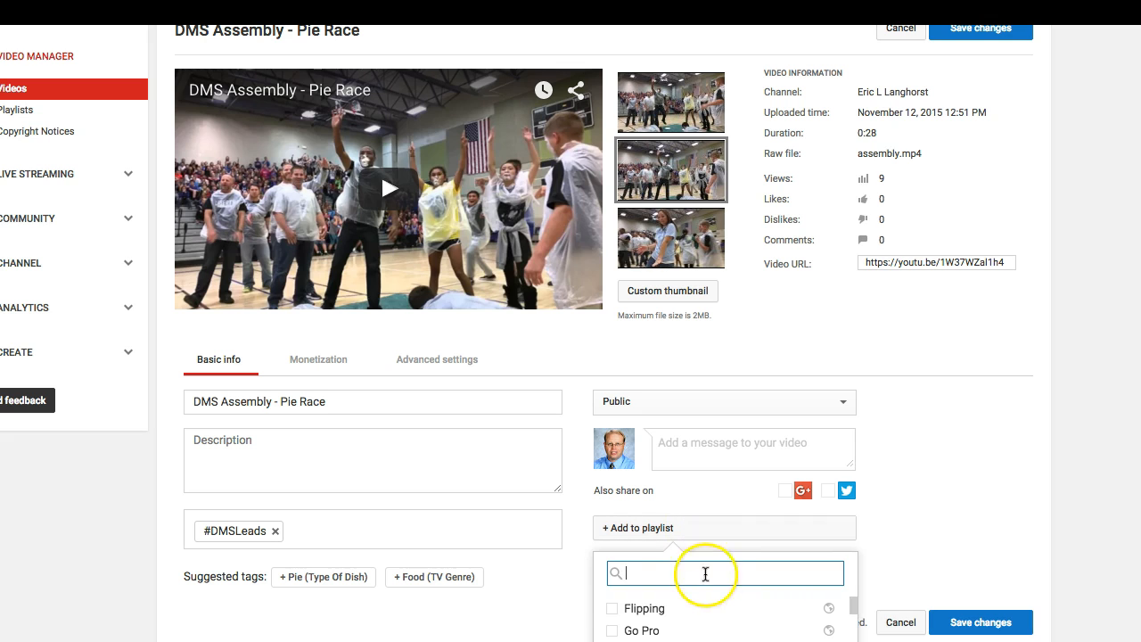
{"action": "scroll", "coordinate": [713, 612], "scroll_direction": "down", "scroll_amount": 5}
{"action": "scroll", "coordinate": [716, 614], "scroll_direction": "up", "scroll_amount": 5}
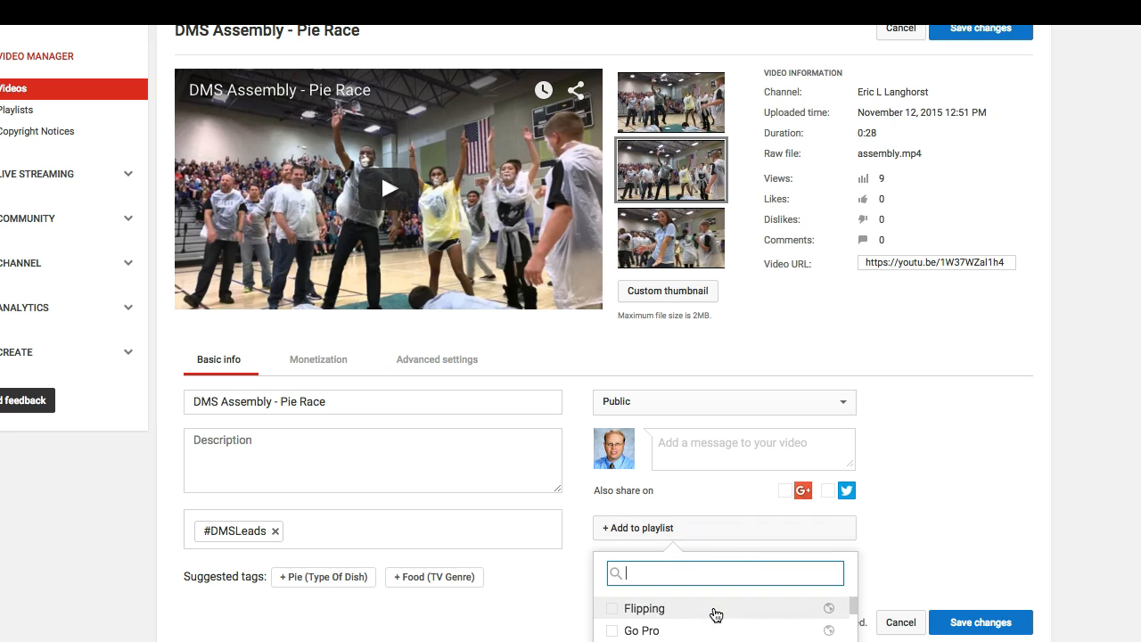
{"action": "left_click", "coordinate": [758, 567]}
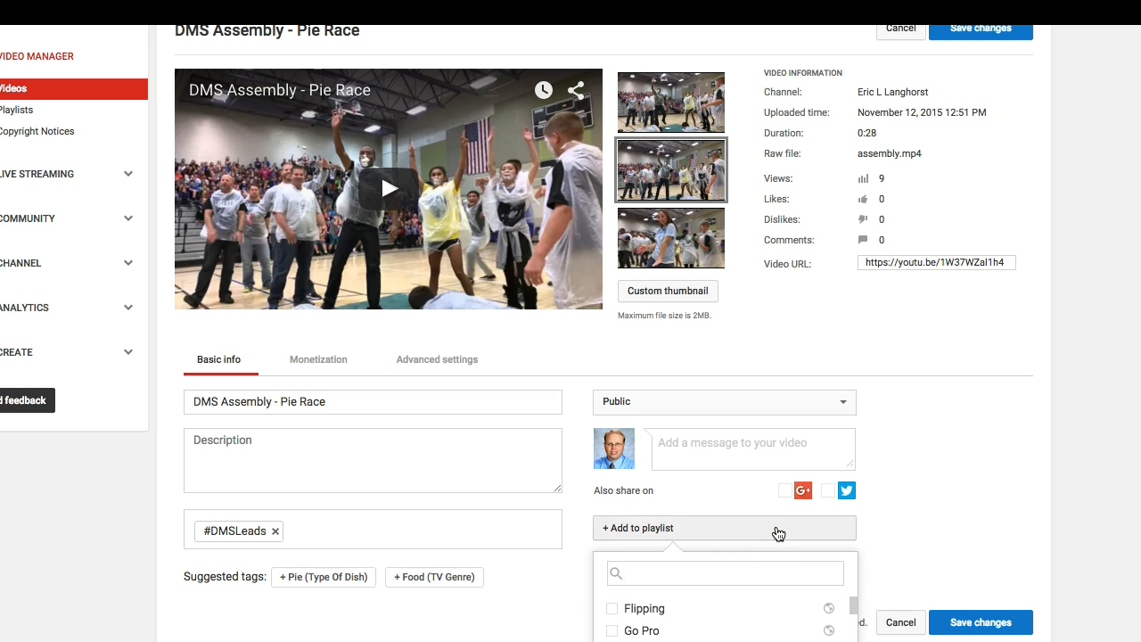
{"action": "left_click", "coordinate": [777, 530]}
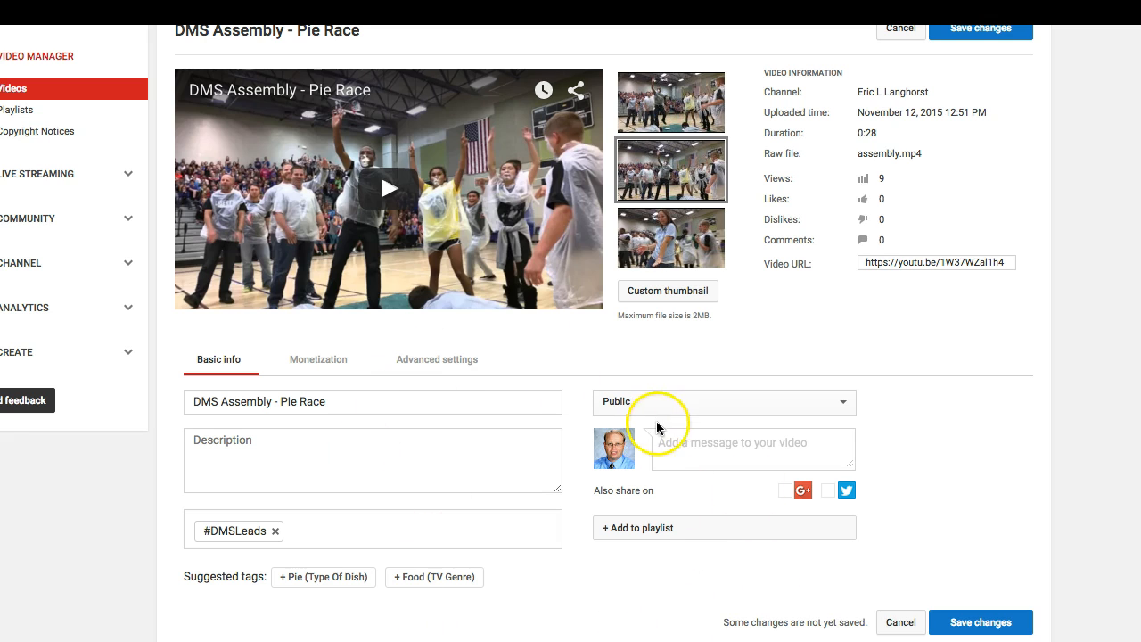
{"action": "left_click", "coordinate": [1006, 622]}
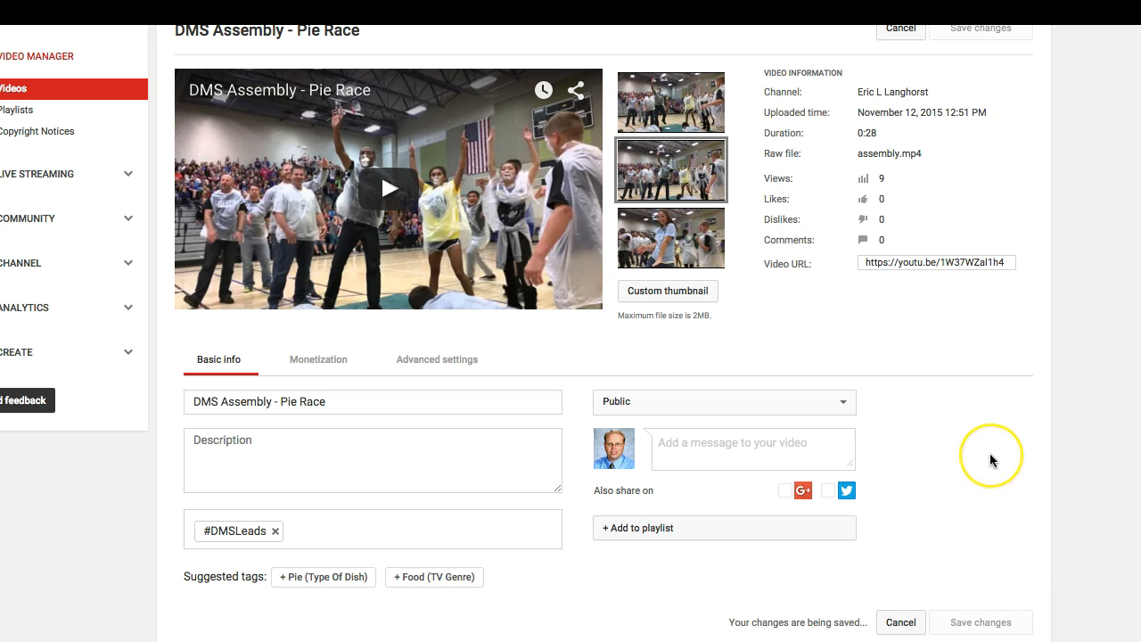
Turn on monetization with ads to view the ad formats, and switch it off again
{"action": "left_click", "coordinate": [321, 359]}
{"action": "left_click", "coordinate": [322, 476]}
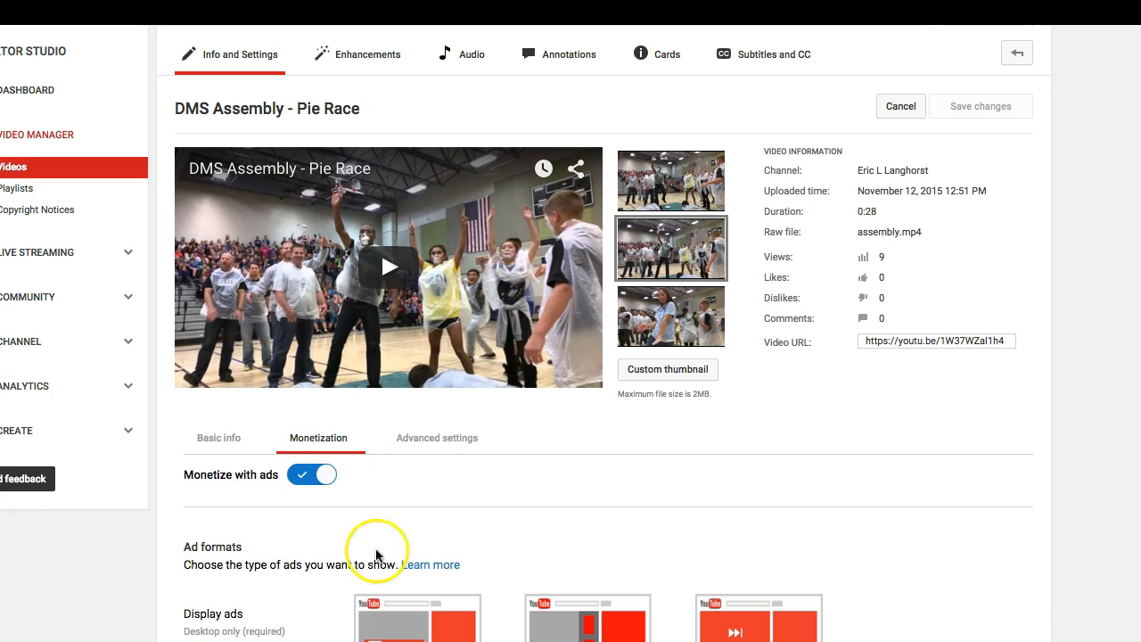
{"action": "scroll", "coordinate": [374, 553], "scroll_direction": "down", "scroll_amount": 3}
{"action": "scroll", "coordinate": [525, 334], "scroll_direction": "up", "scroll_amount": 3}
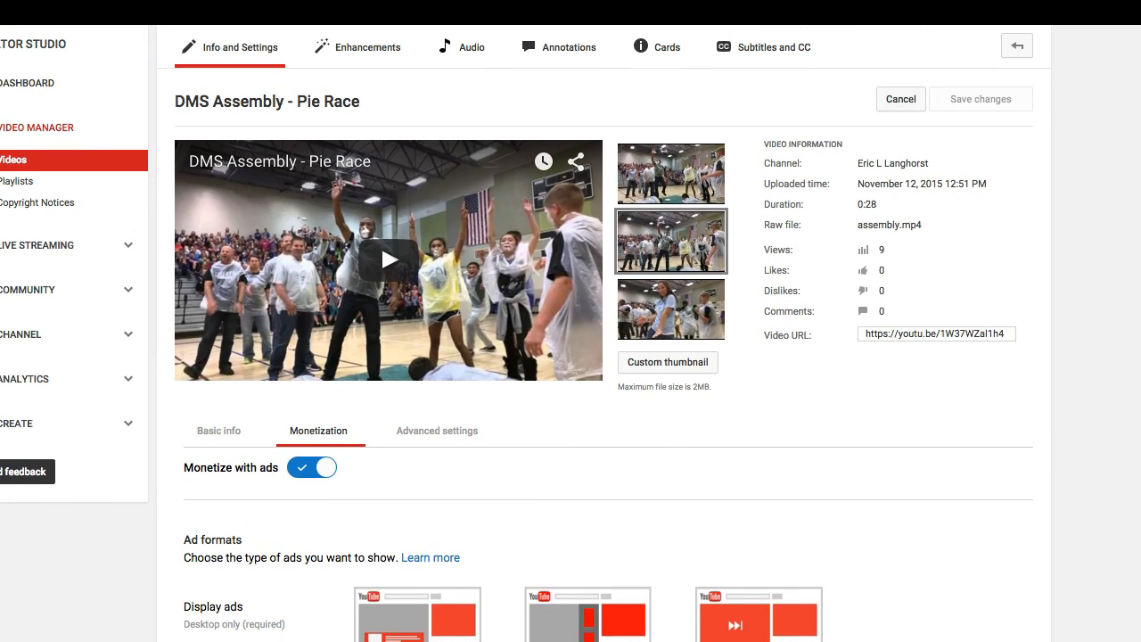
{"action": "left_click", "coordinate": [301, 470]}
In the video's advanced settings, disallow comments and stop users from viewing its ratings
{"action": "left_click", "coordinate": [440, 438]}
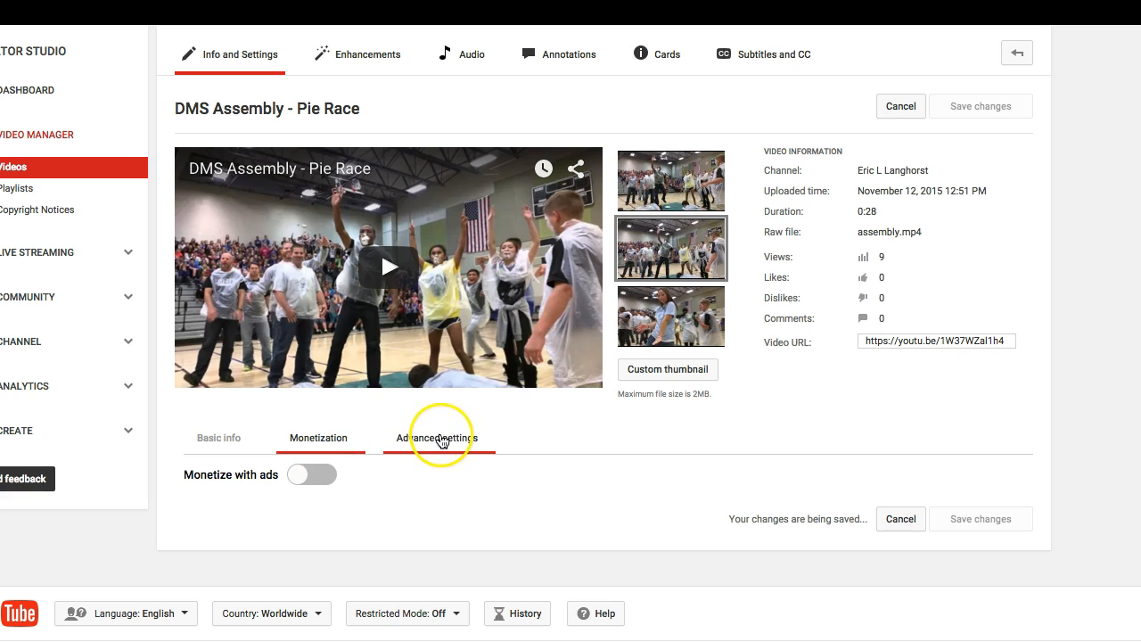
{"action": "left_click", "coordinate": [438, 437]}
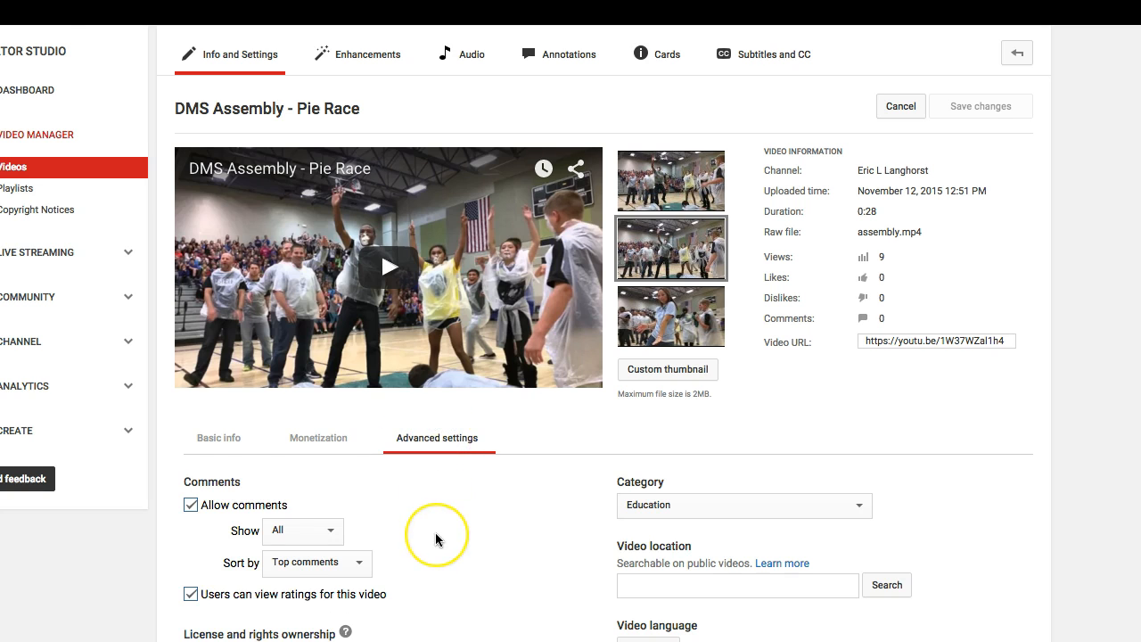
{"action": "scroll", "coordinate": [436, 535], "scroll_direction": "down", "scroll_amount": 3}
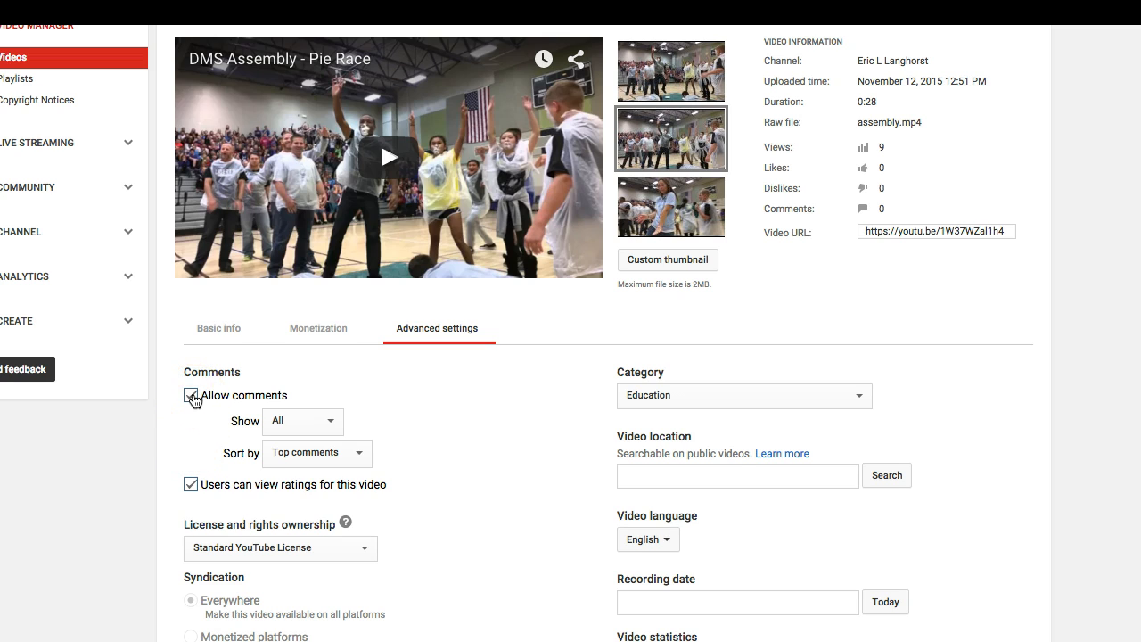
{"action": "left_click", "coordinate": [193, 397]}
{"action": "left_click", "coordinate": [191, 486]}
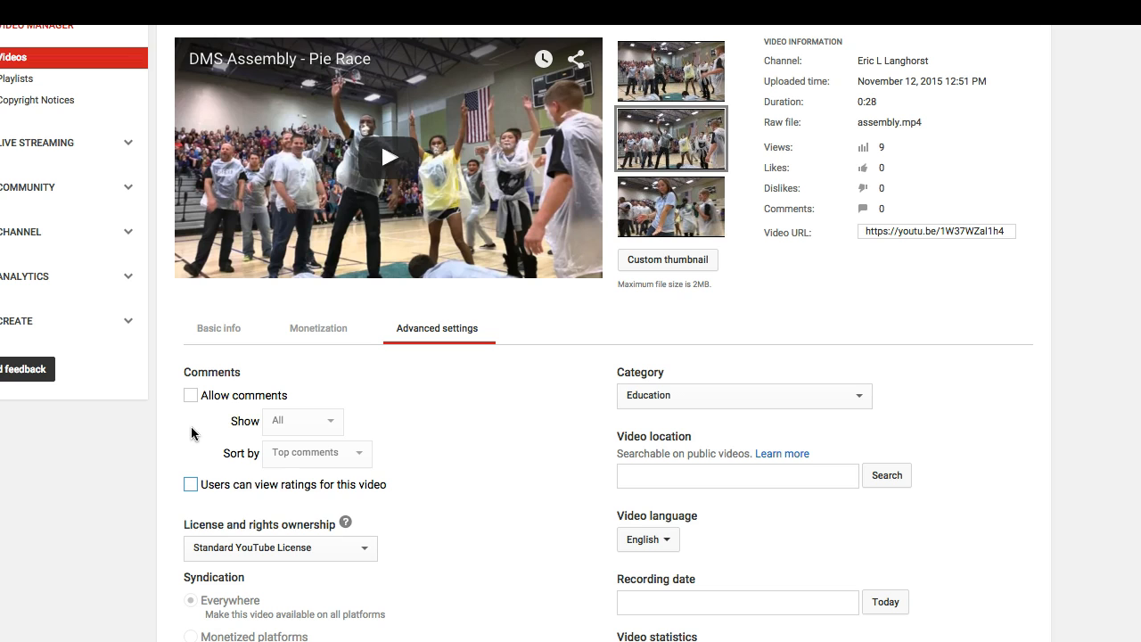
Review the remaining advanced settings, including license, syndication, distribution, video language and content declaration
{"action": "scroll", "coordinate": [192, 434], "scroll_direction": "down", "scroll_amount": 3}
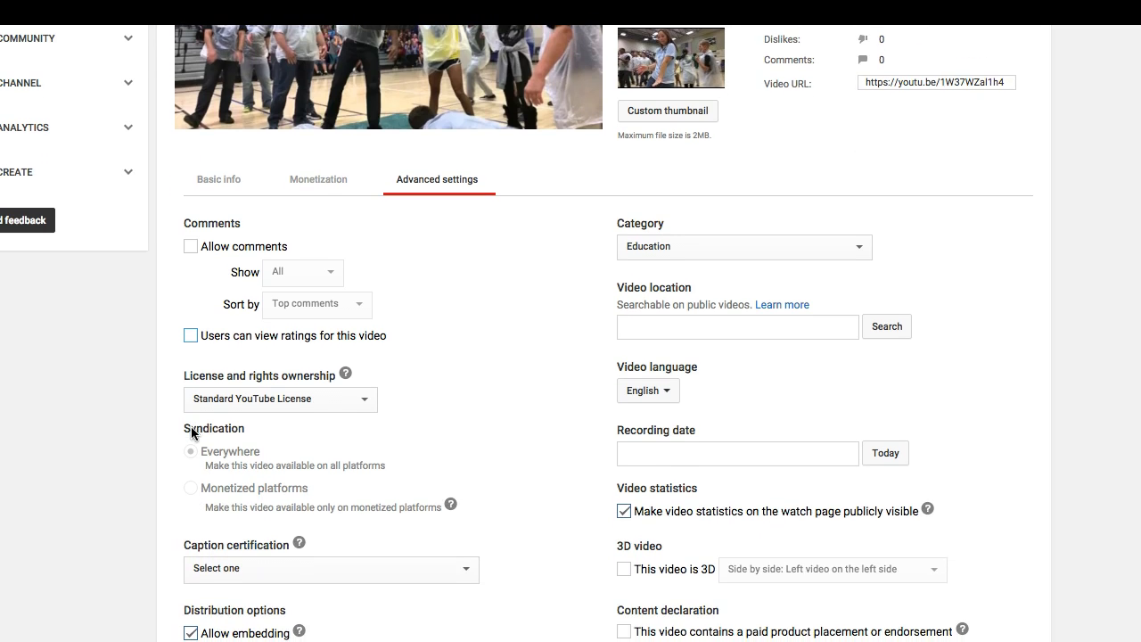
{"action": "scroll", "coordinate": [356, 620], "scroll_direction": "down", "scroll_amount": 1}
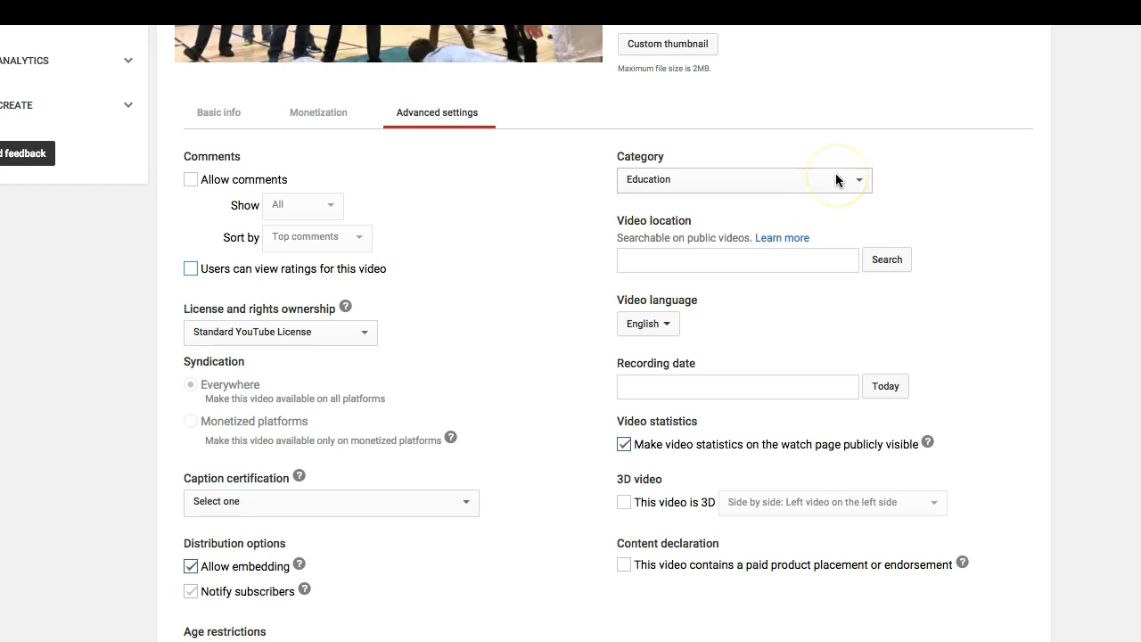
{"action": "left_click", "coordinate": [665, 326]}
{"action": "left_click", "coordinate": [713, 321]}
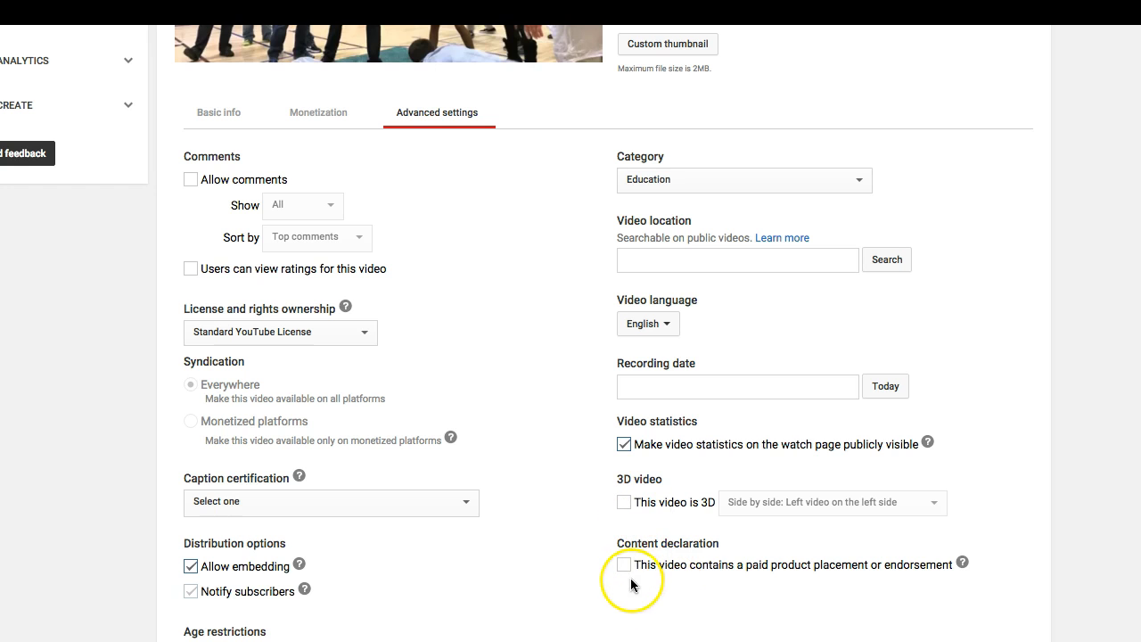
{"action": "scroll", "coordinate": [637, 624], "scroll_direction": "up", "scroll_amount": 3}
{"action": "scroll", "coordinate": [638, 622], "scroll_direction": "up", "scroll_amount": 4}
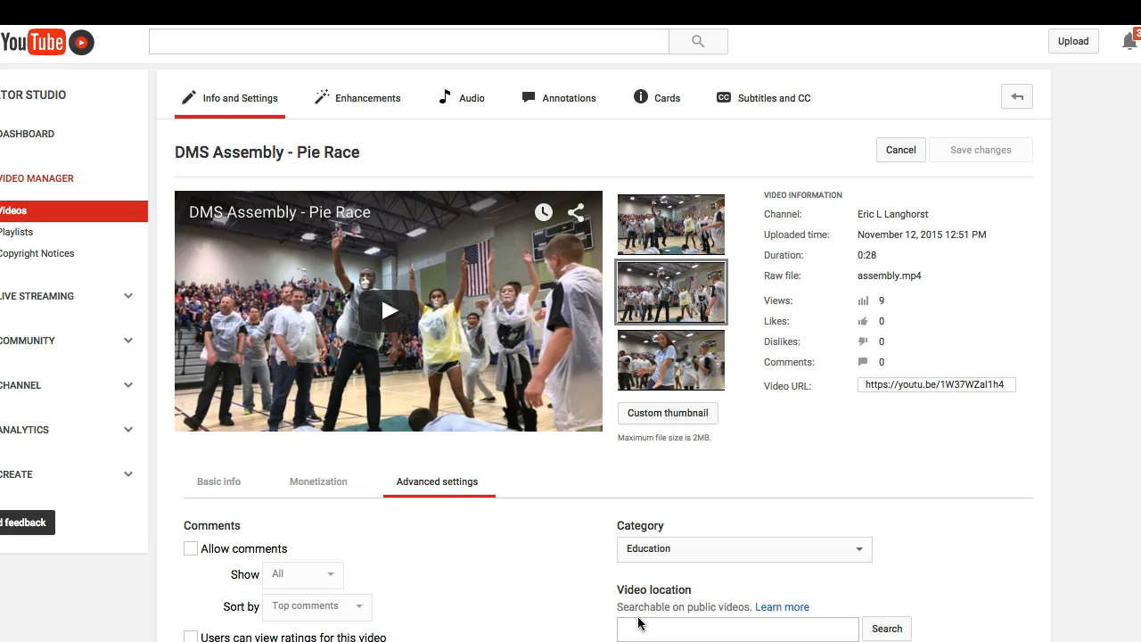
{"action": "left_click", "coordinate": [255, 103]}
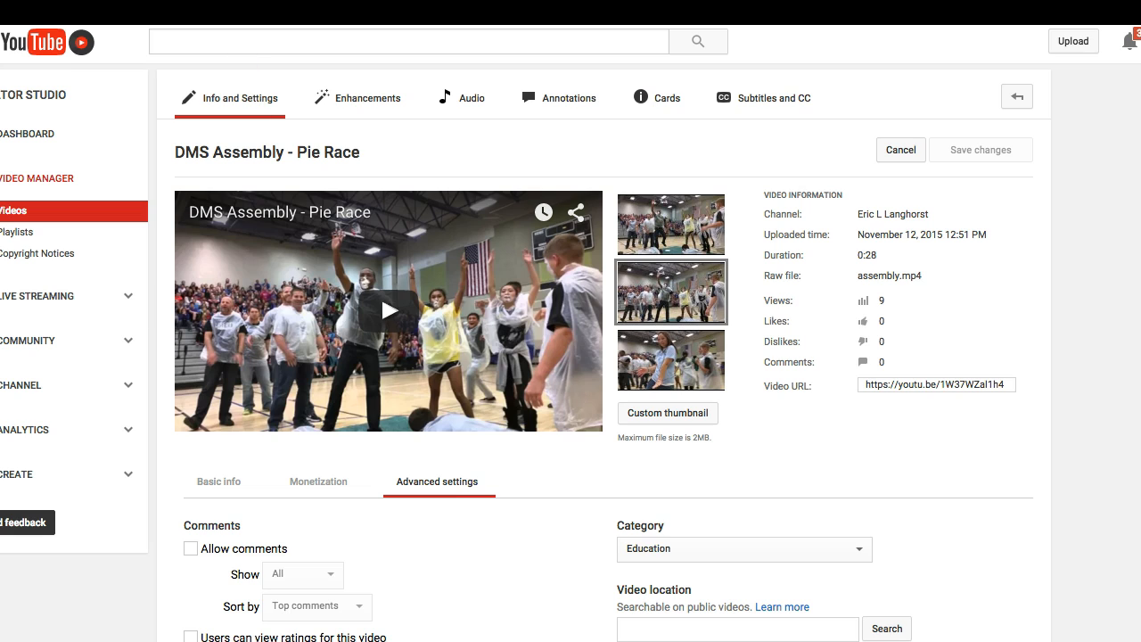